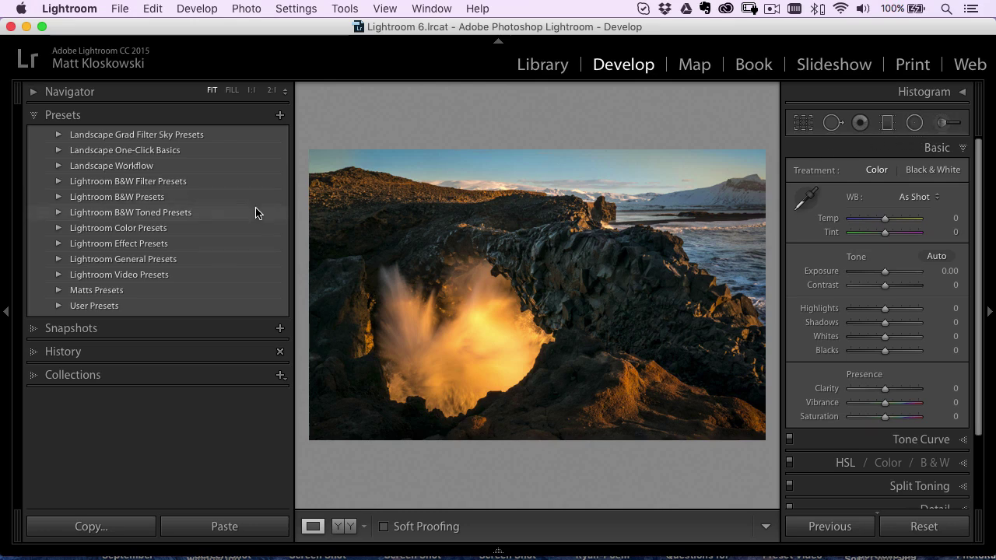
In Finder's Preset Video folder, select the Wedding Glow Bright Edge and Dark Edge preset files.
key("super+Tab")
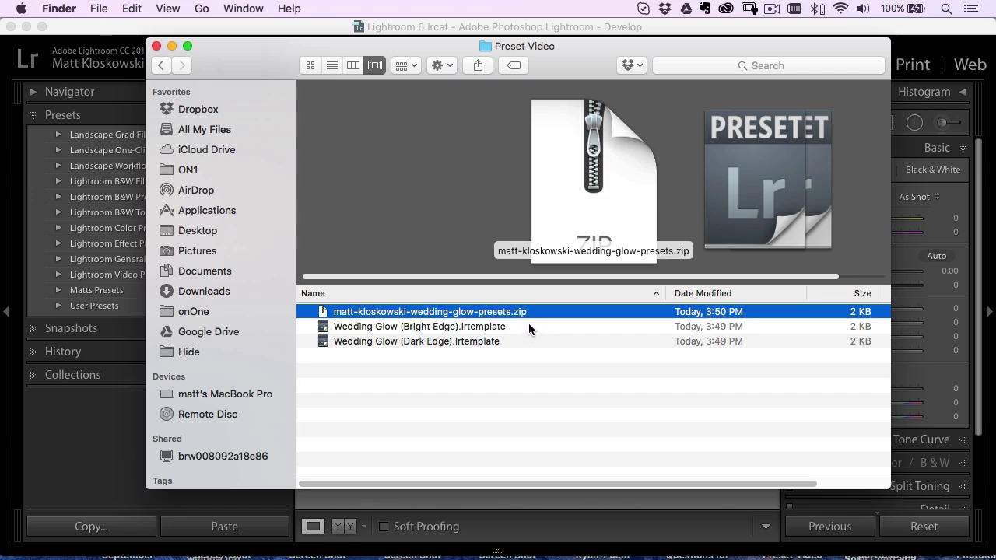
left_click(475, 327)
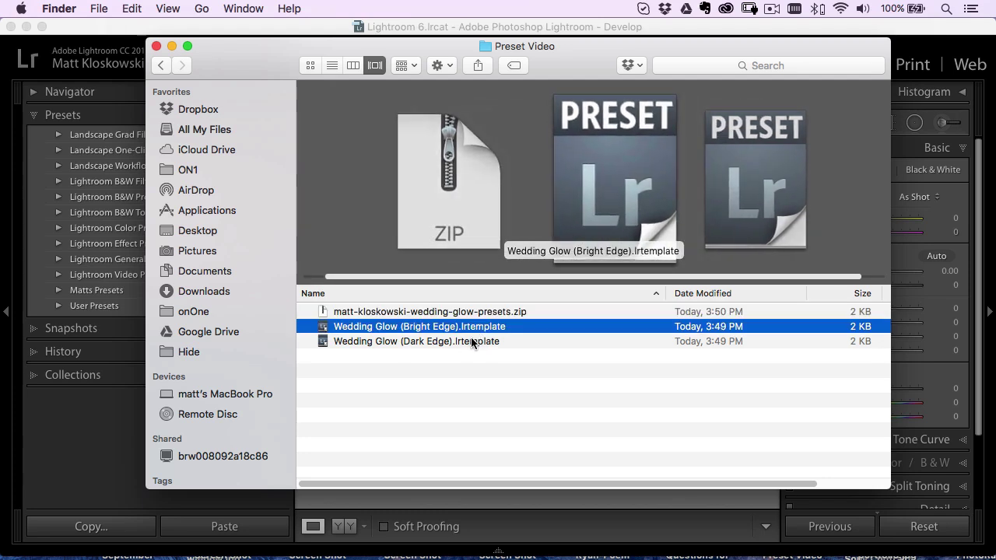
left_click(471, 342)
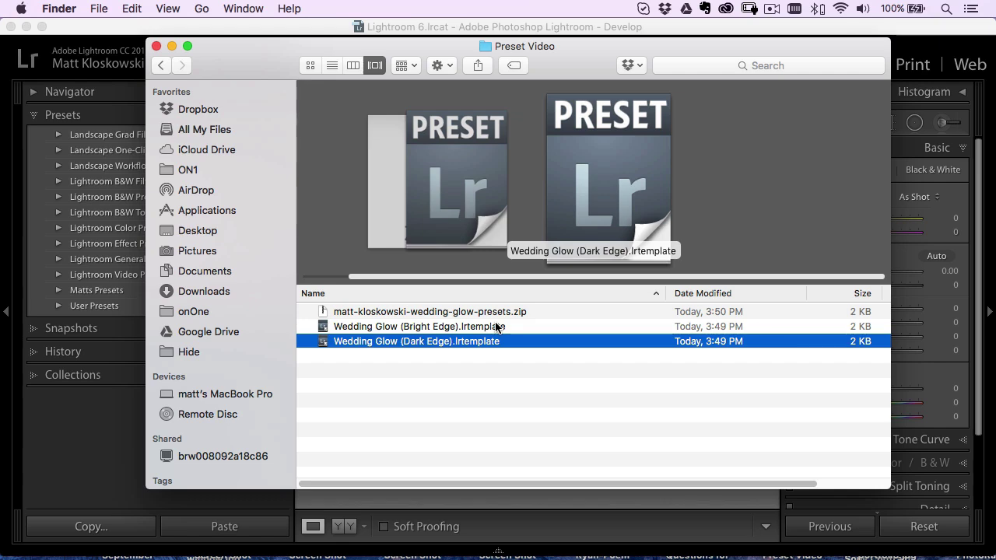
Back in Lightroom, view the Print module and collapse its Template Browser.
key("super+Tab")
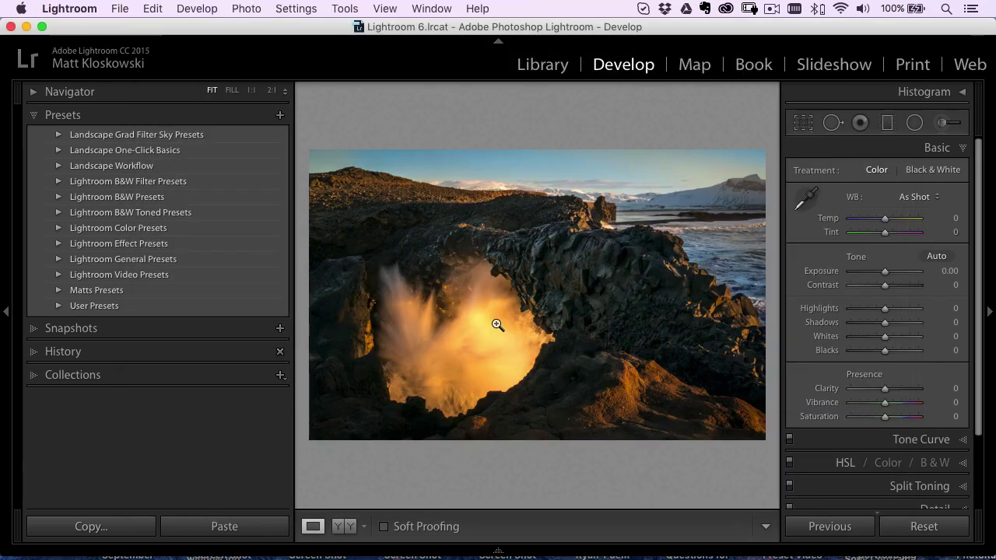
left_click(914, 67)
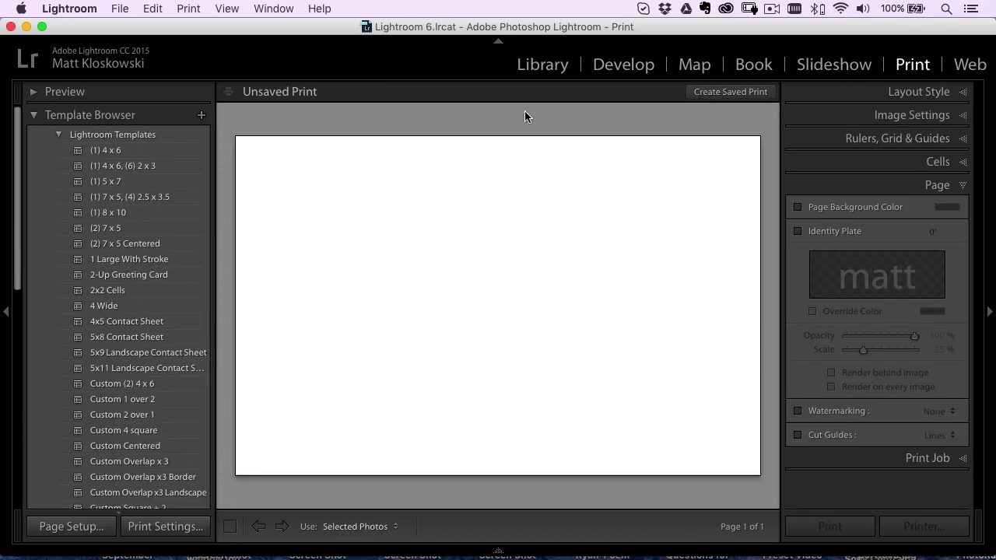
left_click(85, 116)
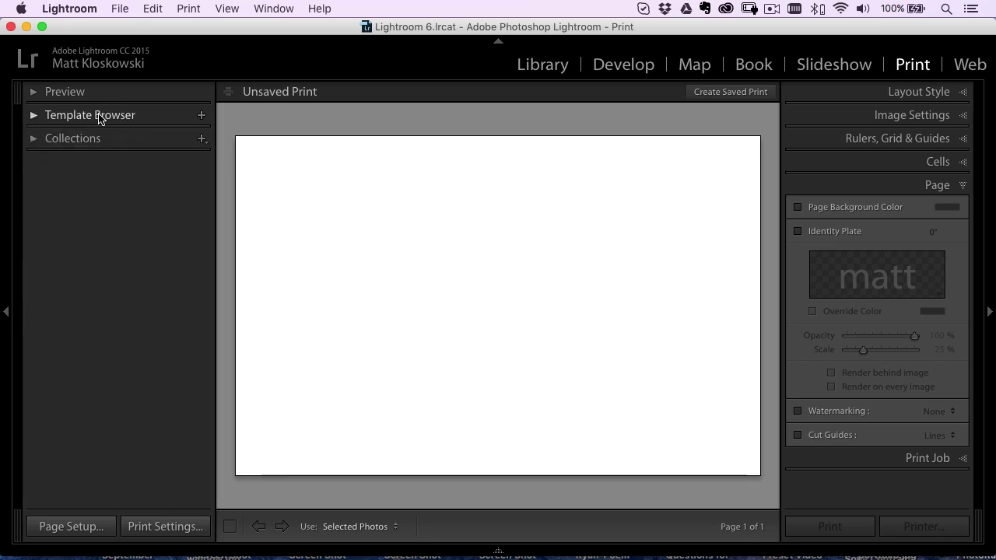
left_click(624, 66)
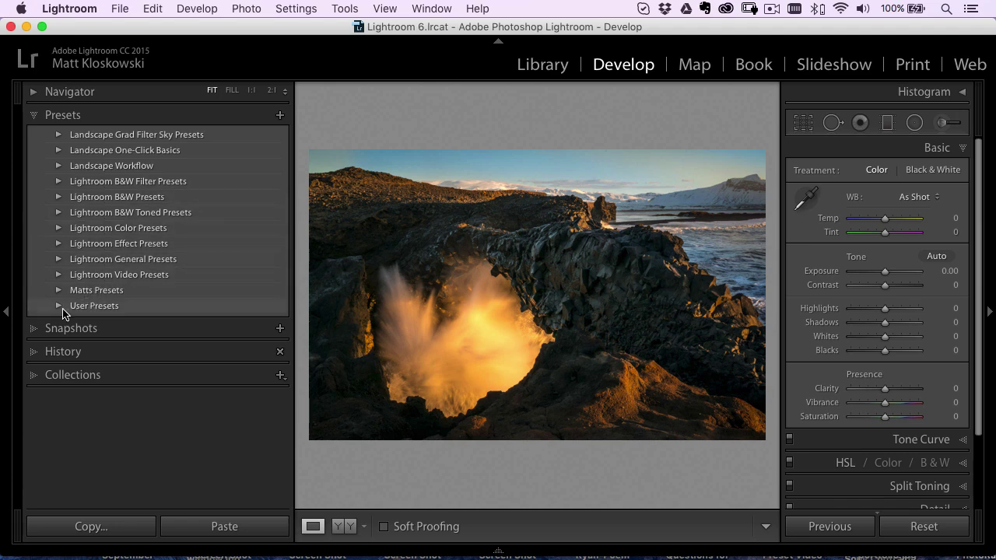
right_click(114, 297)
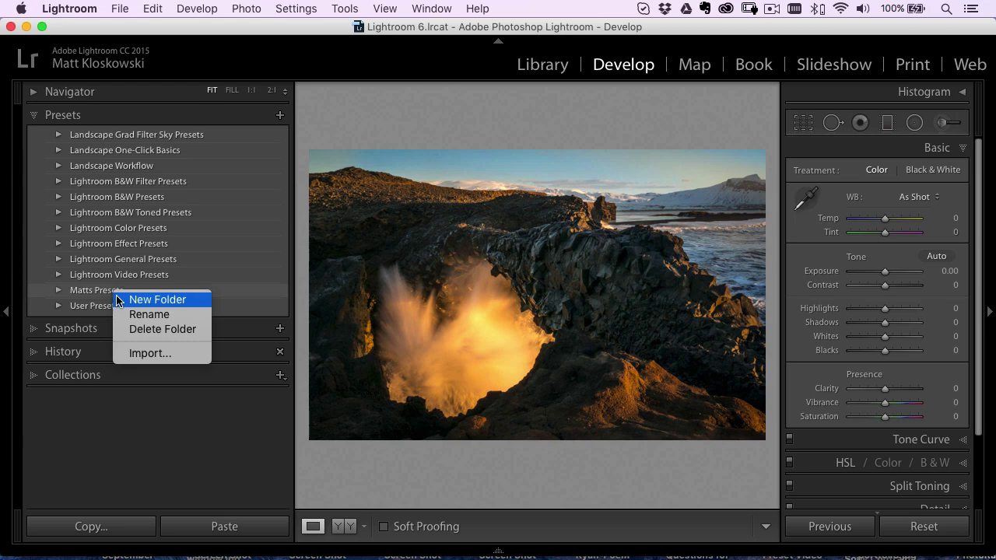
left_click(150, 354)
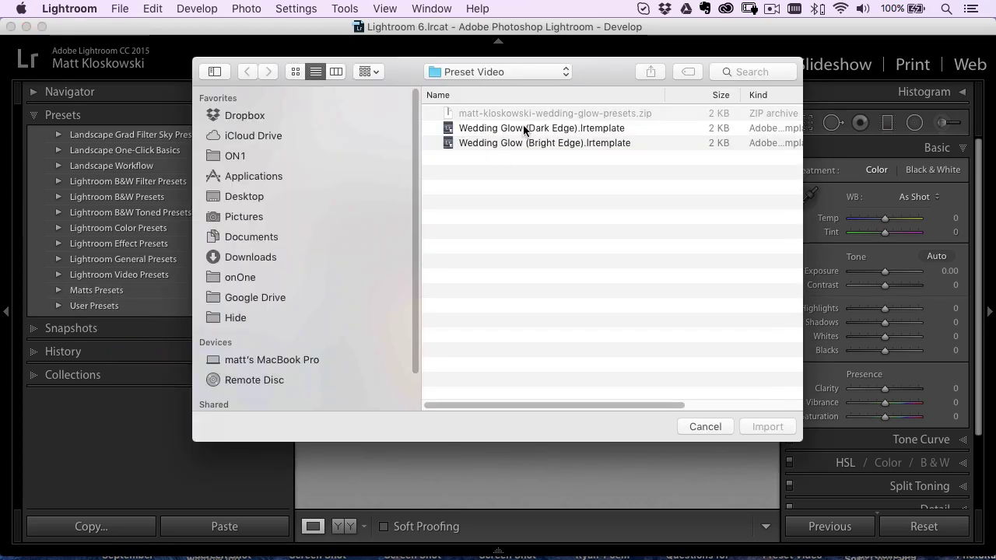
left_click(523, 128)
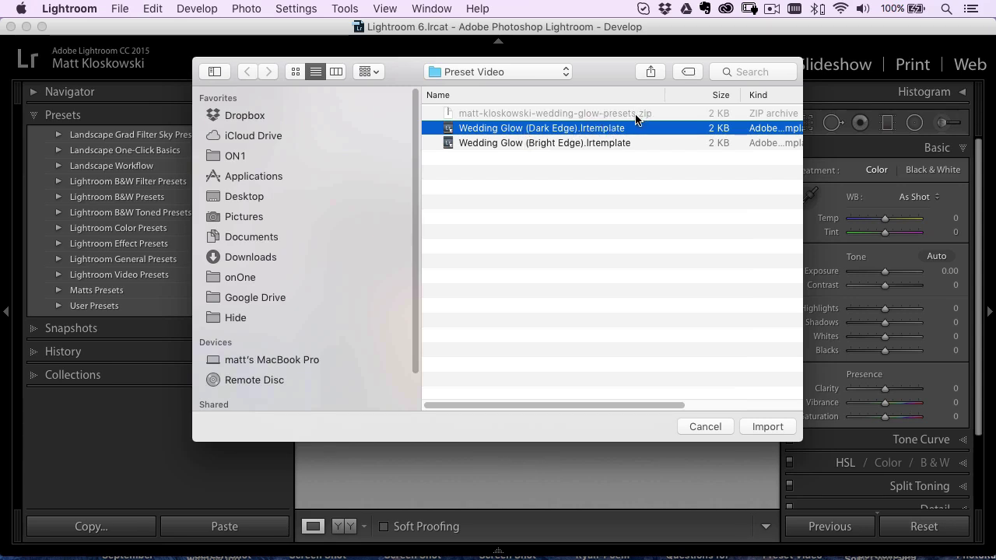
left_click(601, 141)
left_click(598, 134)
left_click(597, 140)
left_click(597, 133)
left_click(598, 140, "shift")
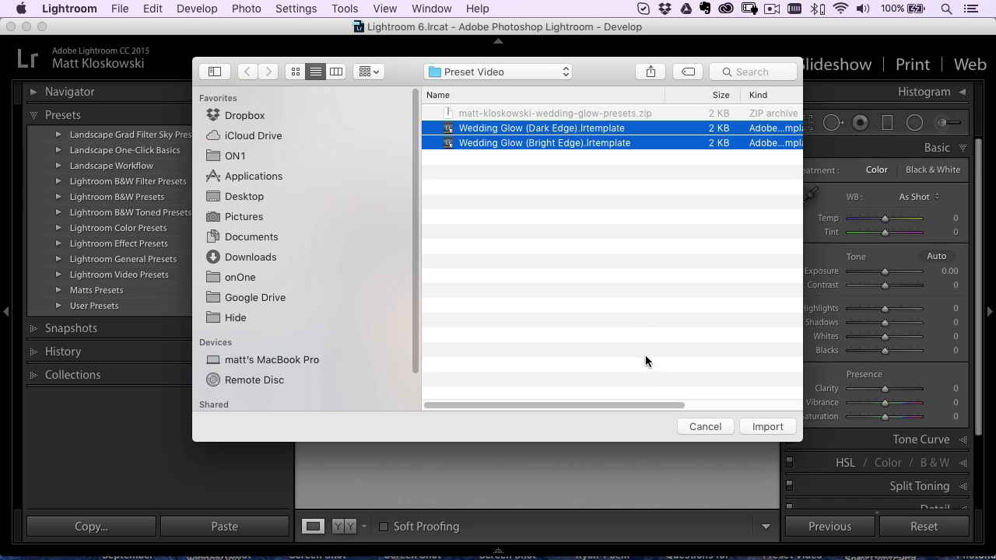
left_click(701, 424)
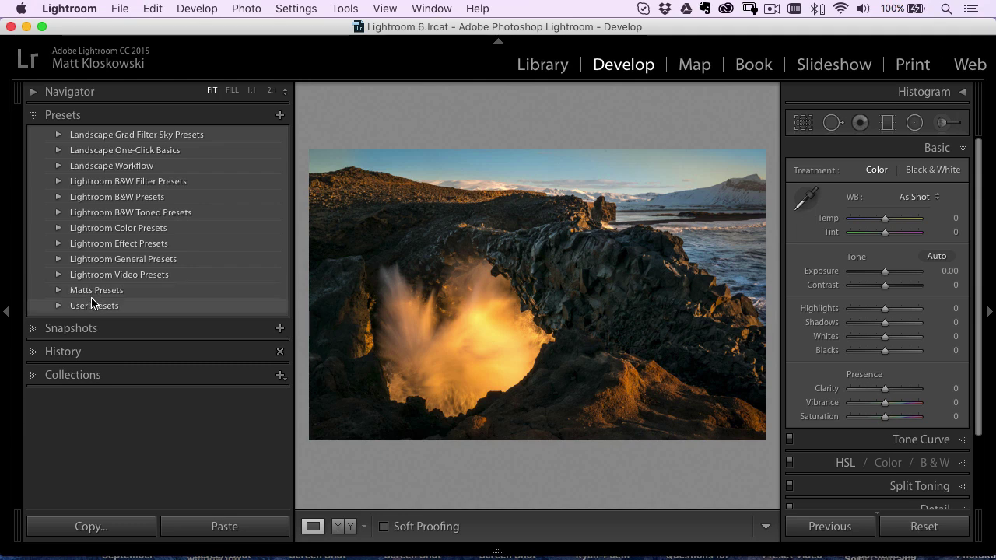
Create a new preset folder named 'Black and White' from the Presets list's context menu.
right_click(198, 295)
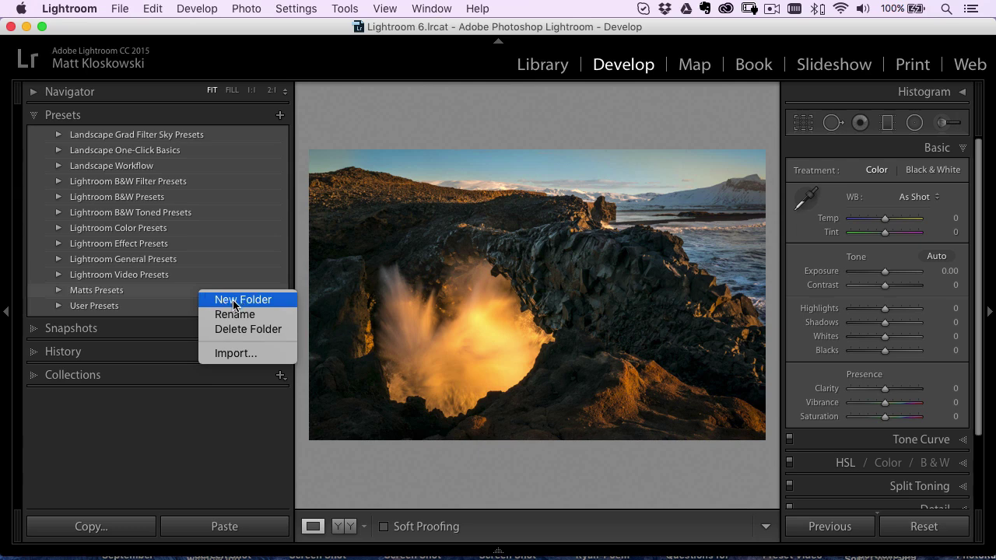
left_click(233, 301)
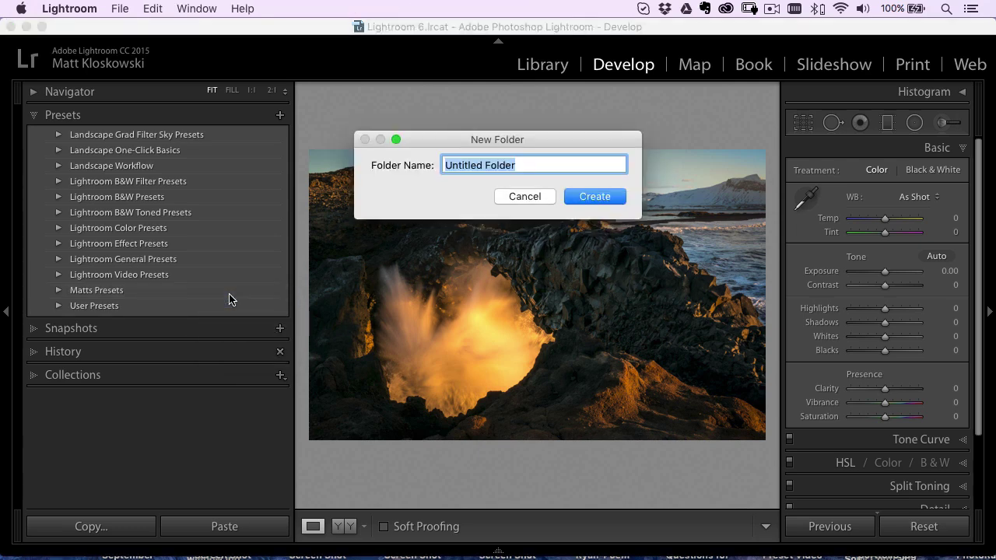
type("Bla")
type("ck adn W")
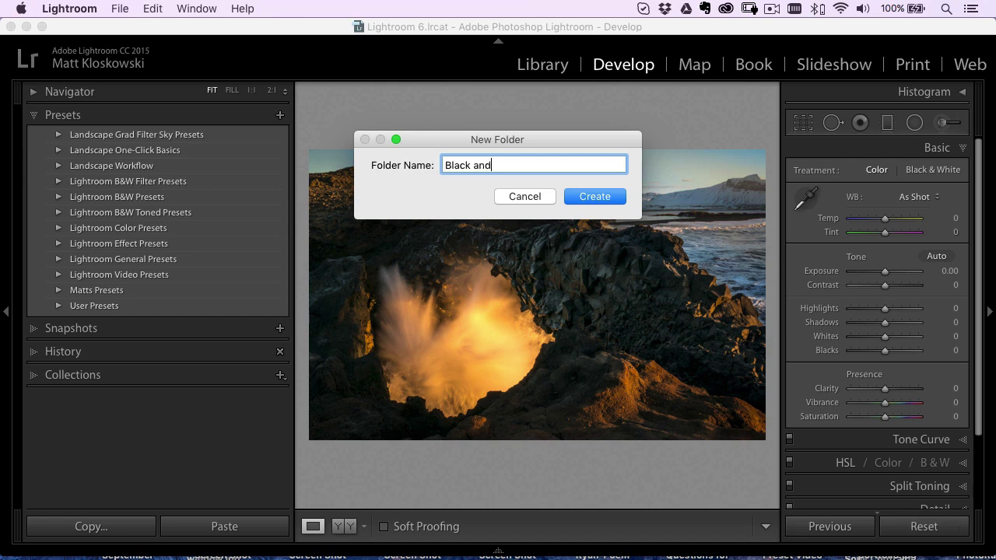
type(" White")
left_click(596, 196)
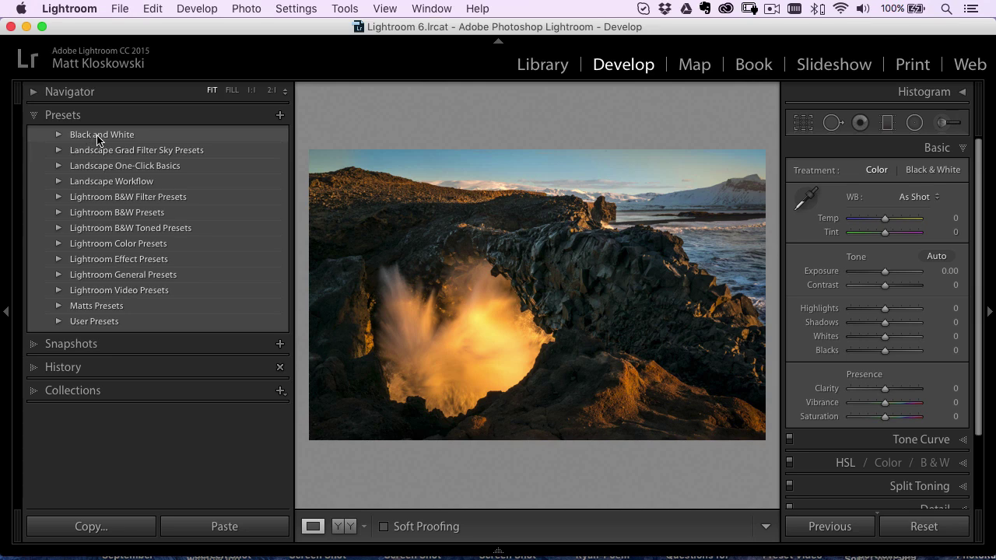
Expand Matts Presets, drag 1 Vintage Style into Black and White, then collapse that folder.
right_click(96, 140)
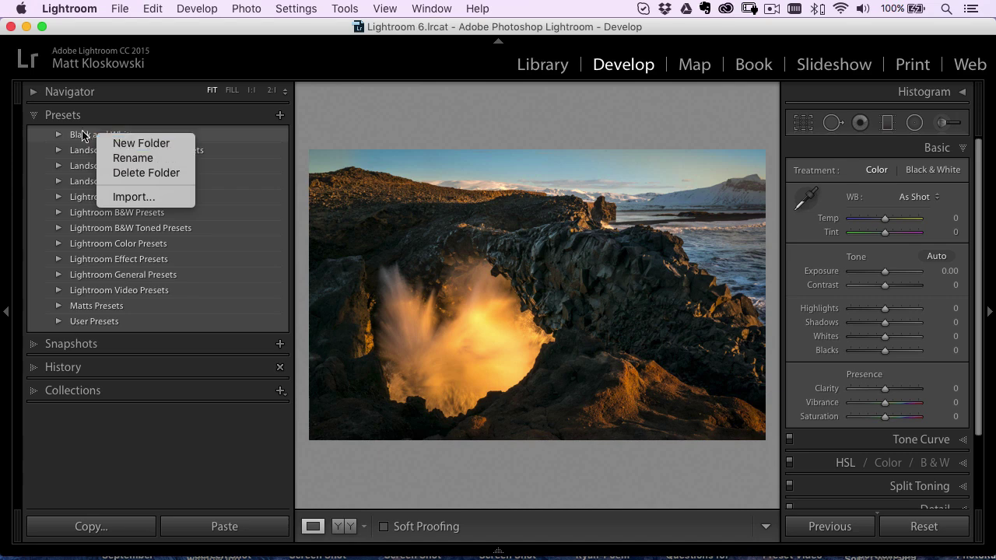
left_click(59, 311)
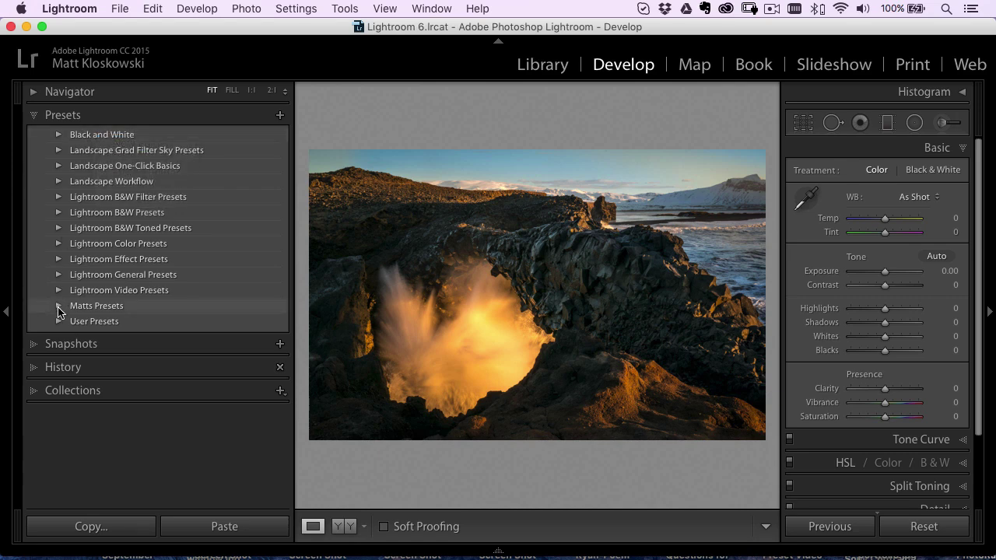
left_click(58, 307)
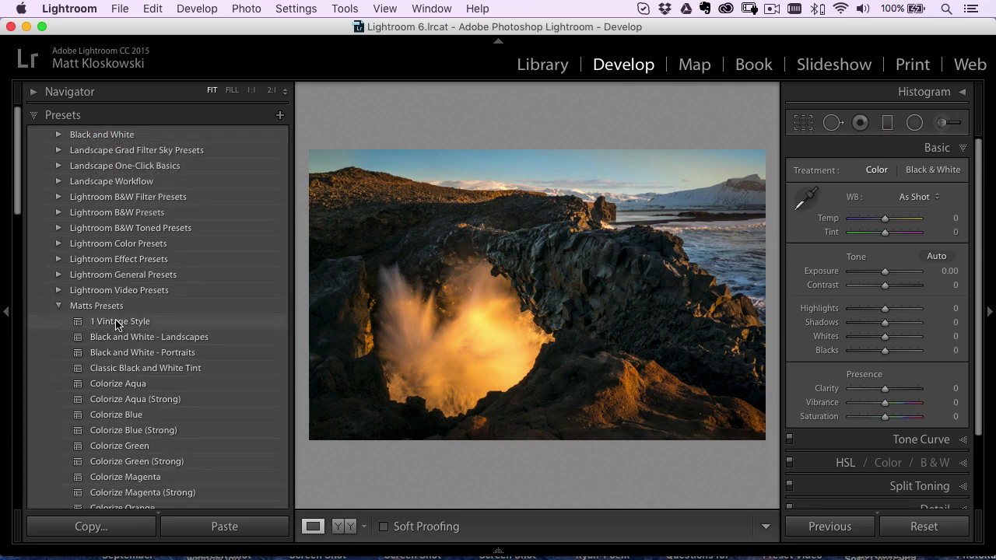
left_click_drag(115, 321, 116, 140)
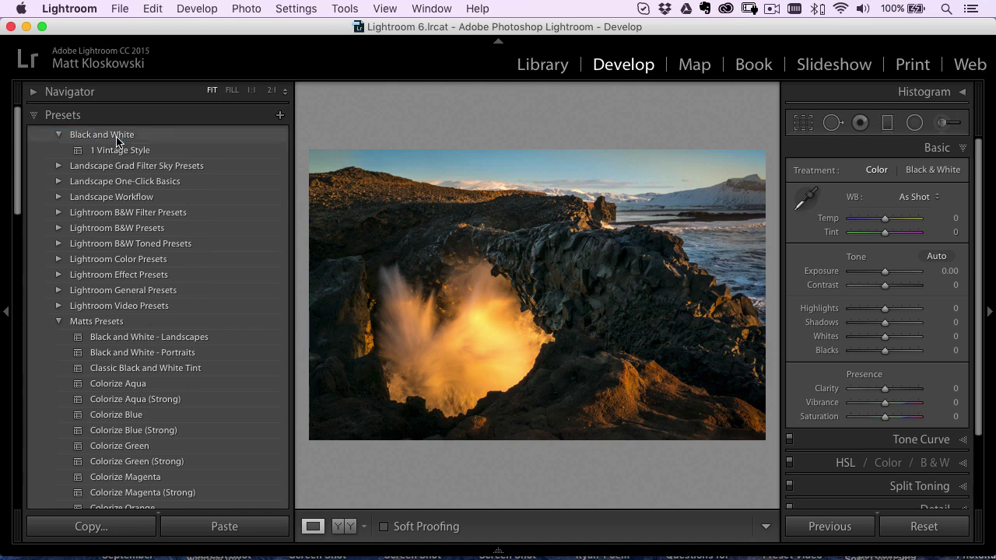
left_click(59, 137)
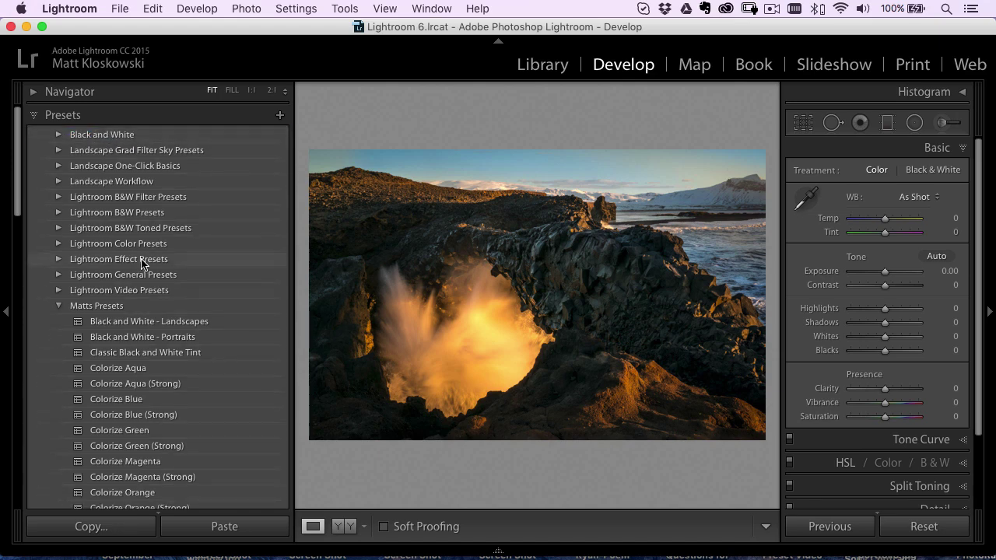
Collapse Matts Presets and dismiss the Presets list context menu.
left_click(58, 308)
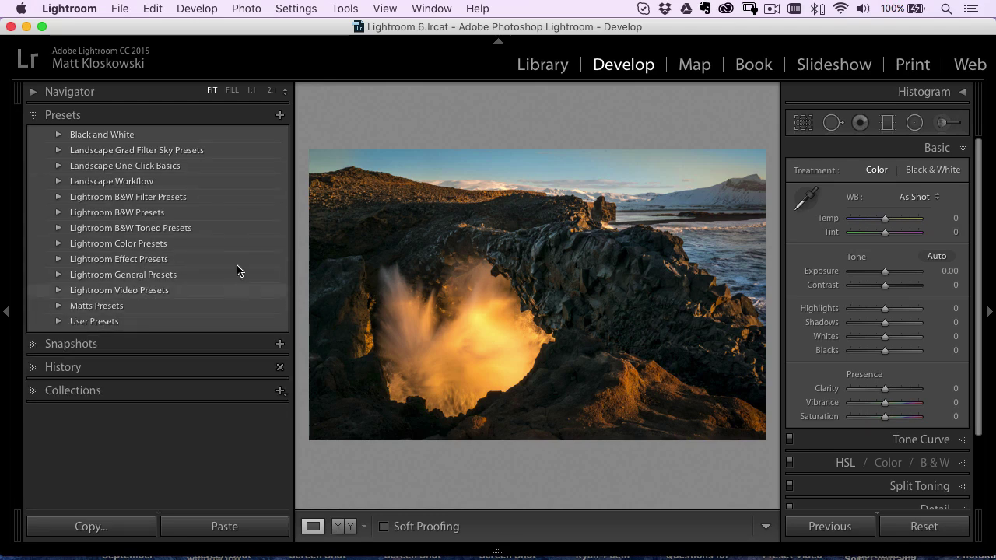
right_click(212, 287)
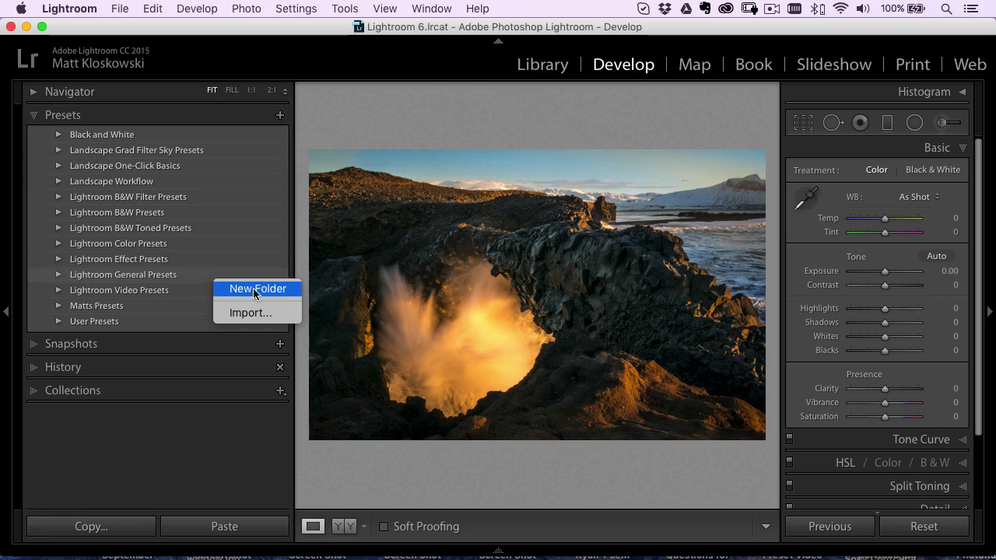
left_click(210, 448)
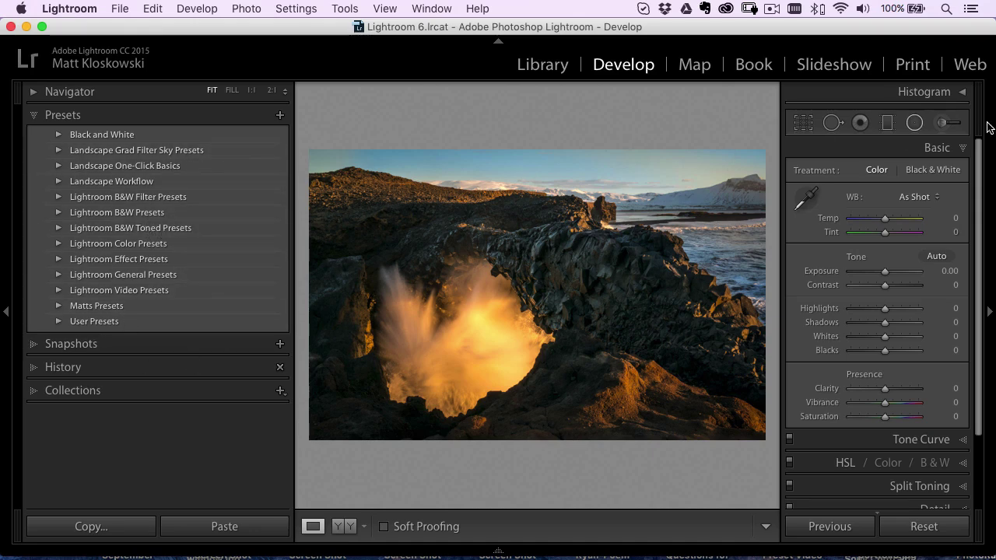
Select the adjustment brush and check its Effect list of local adjustment presets.
left_click(946, 124)
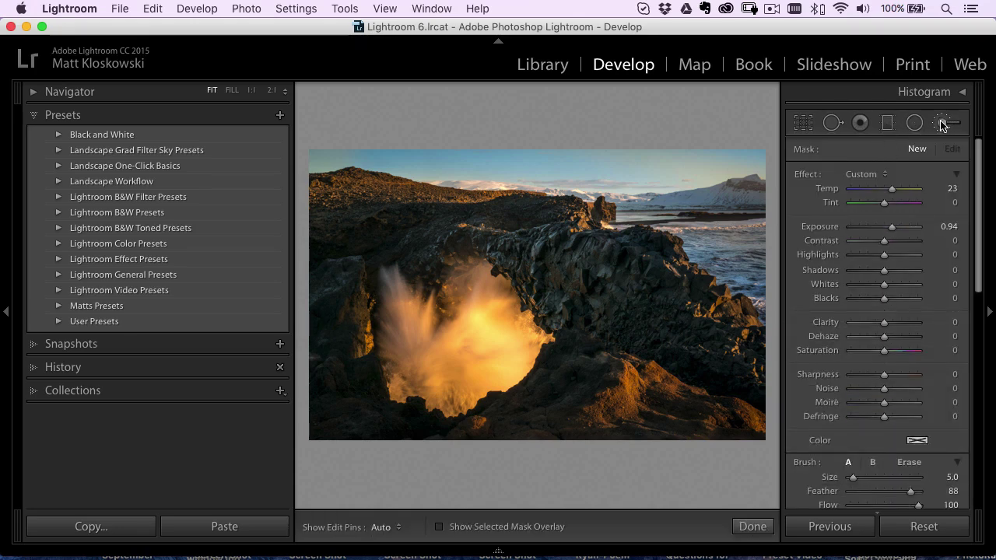
left_click(869, 175)
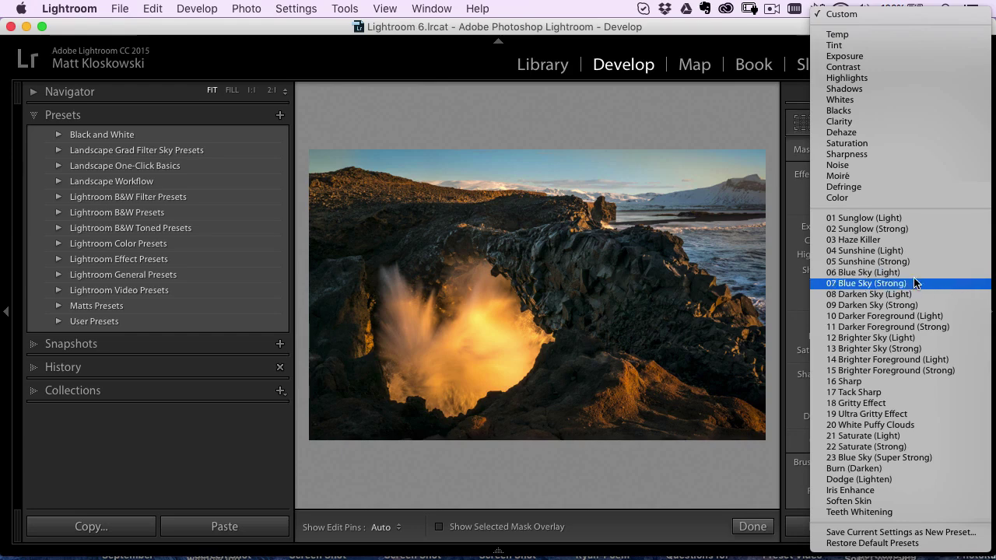
key("Escape")
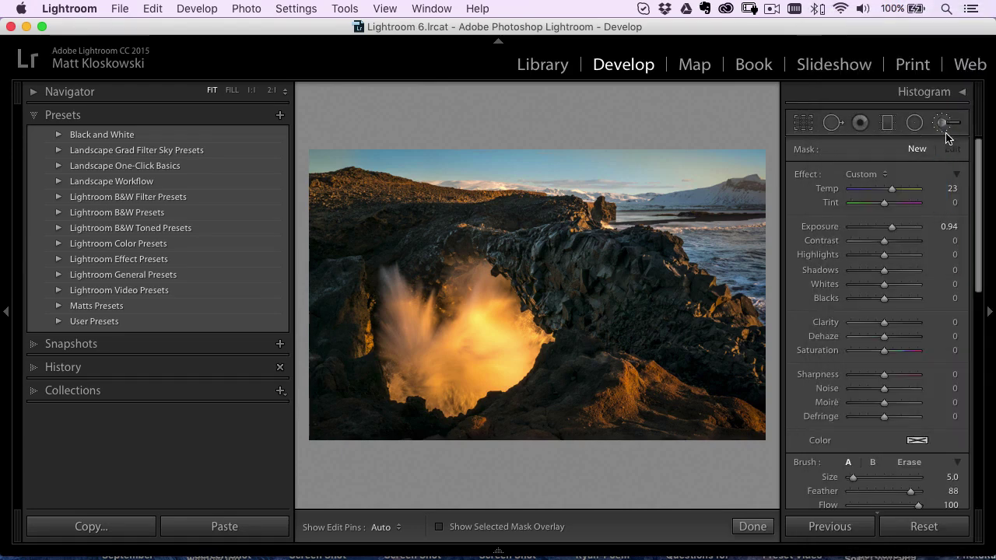
Switch to the Graduated Filter and check that its Effect list shows the same presets.
key("k")
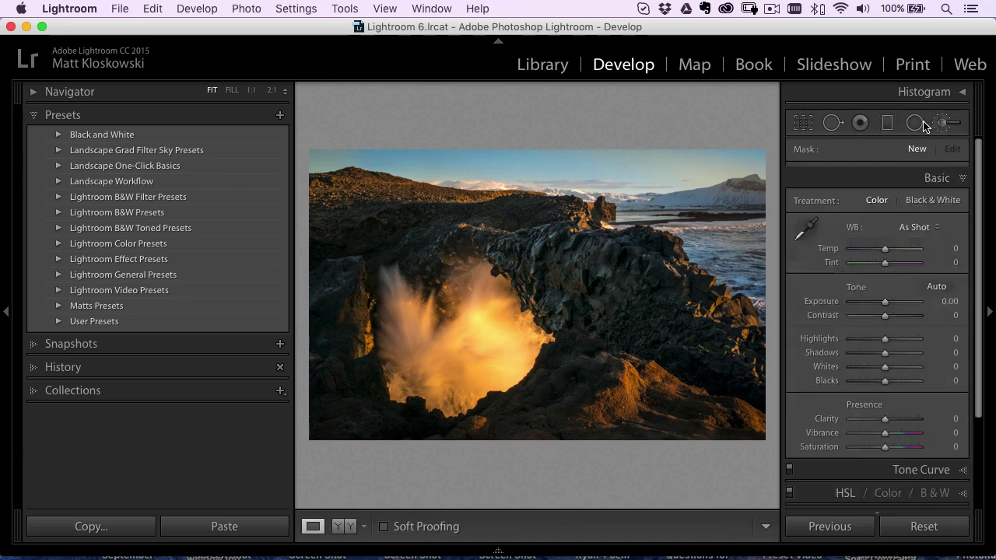
left_click(920, 124)
left_click(889, 125)
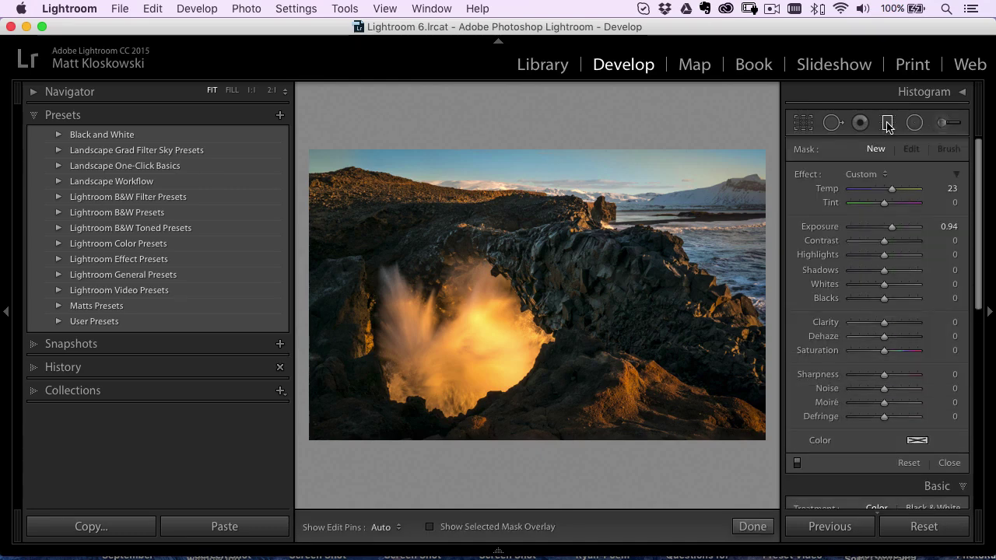
left_click(865, 174)
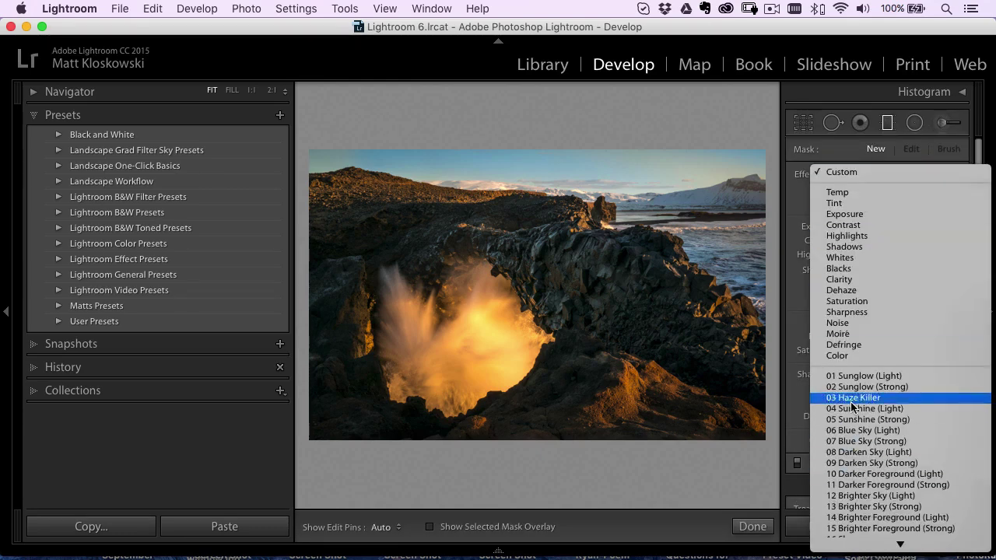
key("Escape")
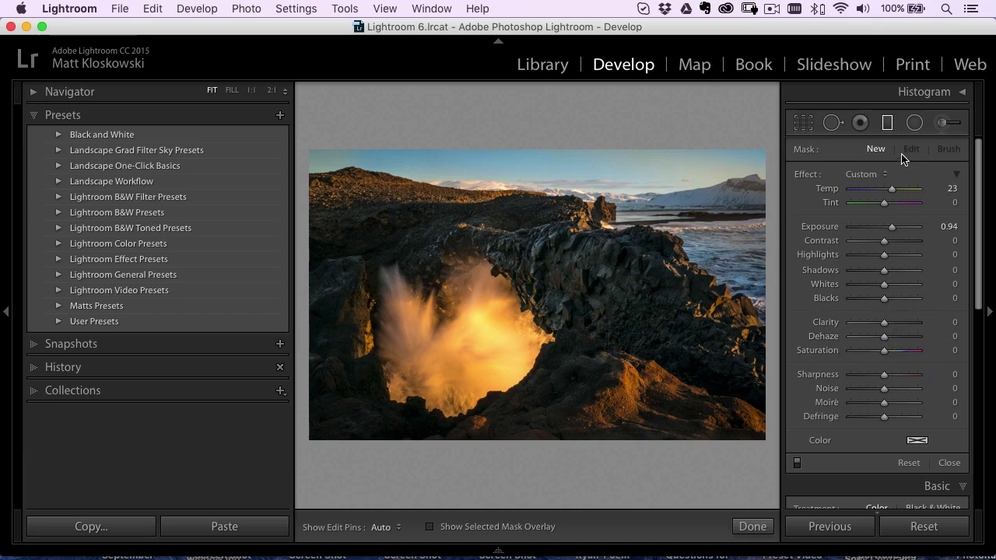
Reveal the Lightroom presets folder in Finder from the Presets tab of Preferences.
left_click(72, 10)
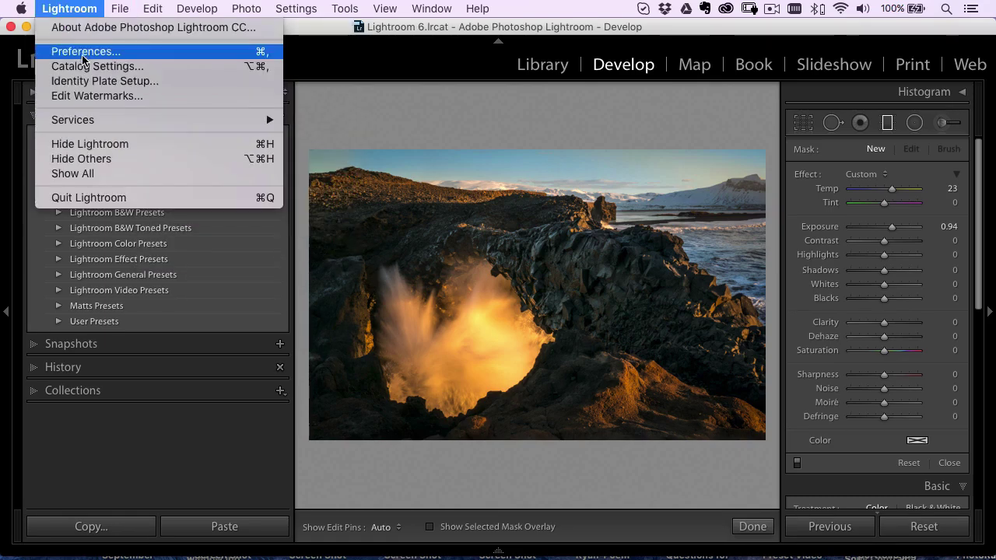
left_click(86, 51)
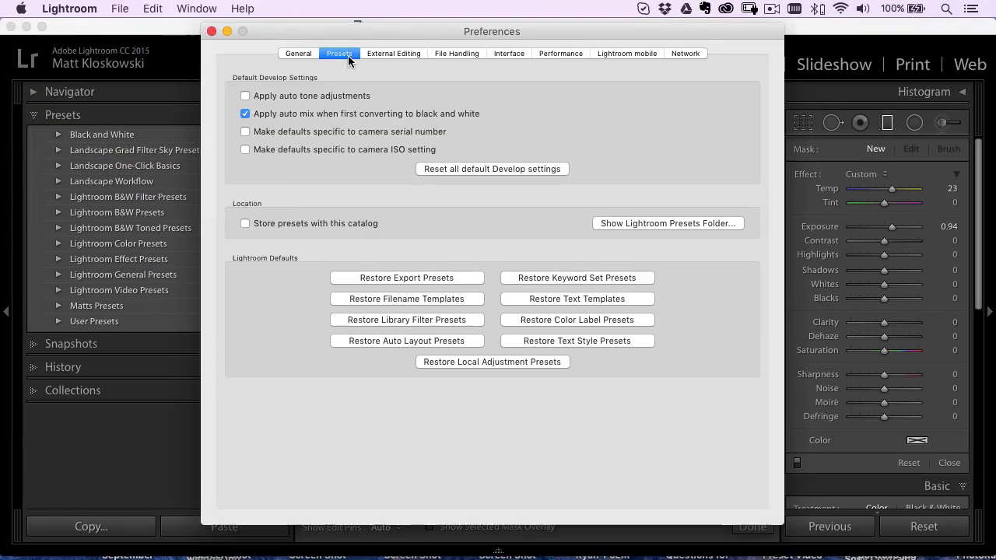
left_click(626, 222)
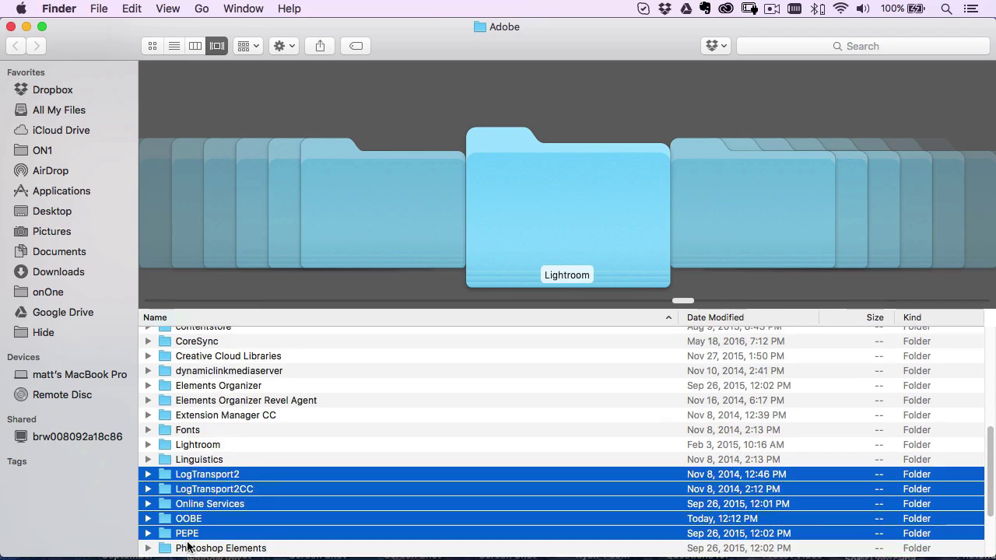
Open the Lightroom folder and look through the preset folders inside Develop Presets.
key("super+o")
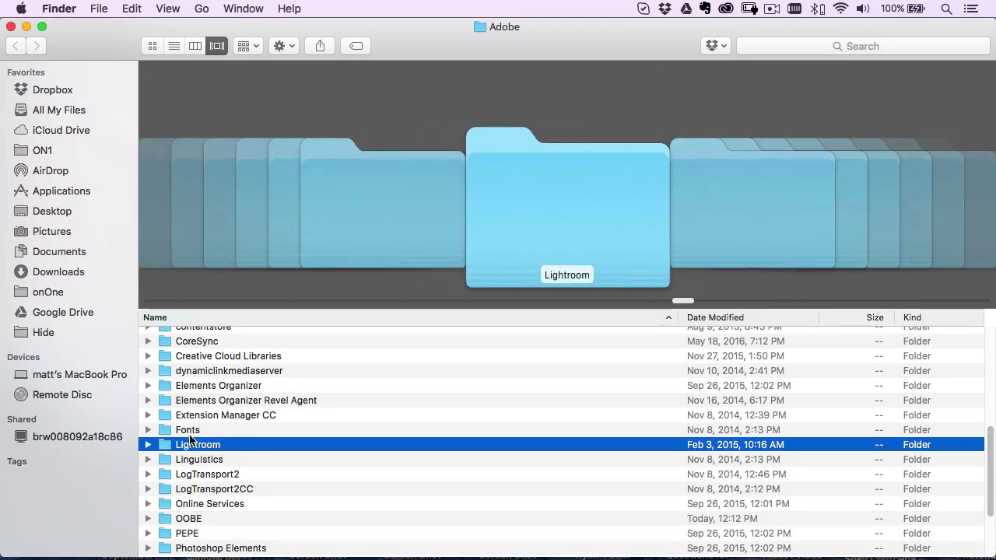
double_click(168, 449)
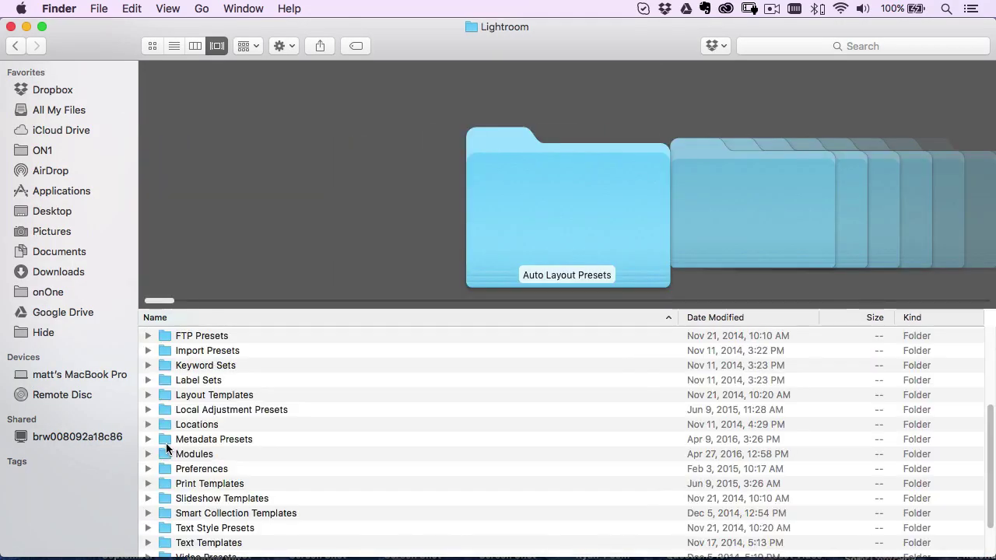
left_click_drag(990, 420, 407, 350)
left_click(190, 355)
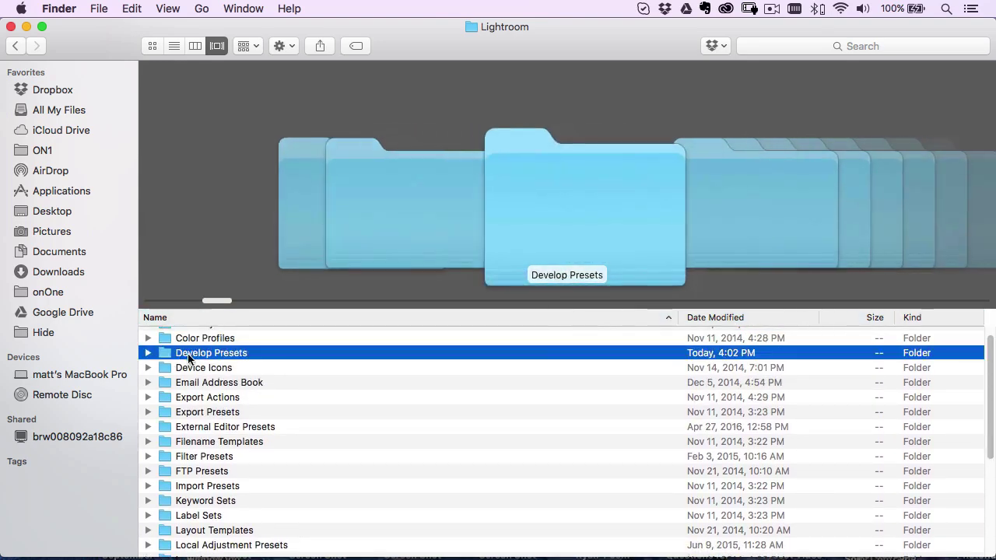
left_click(147, 354)
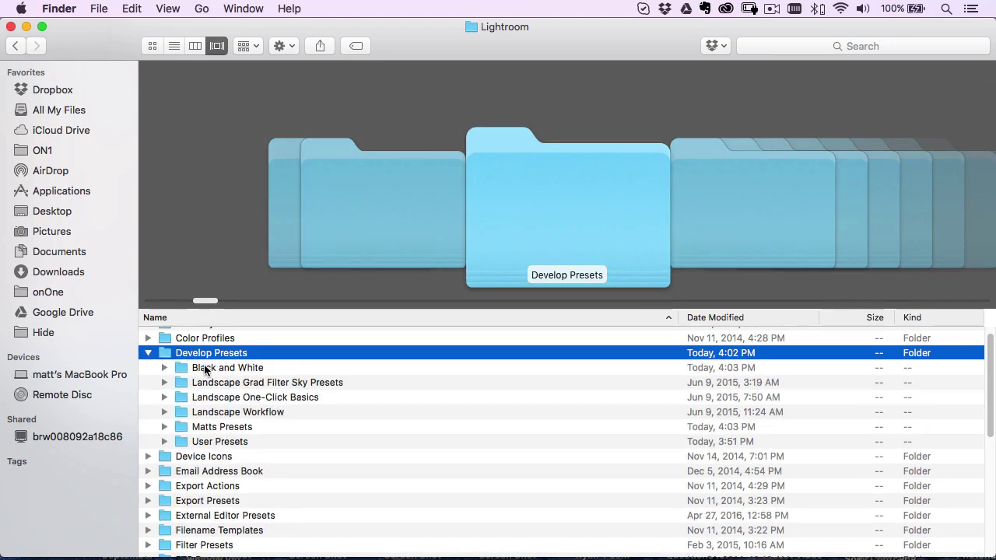
left_click(209, 369)
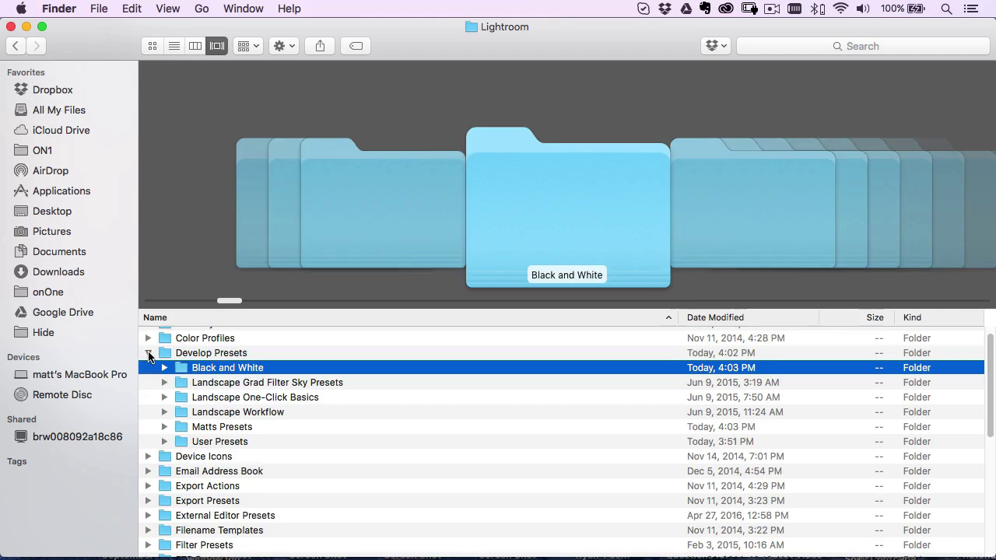
left_click(150, 354)
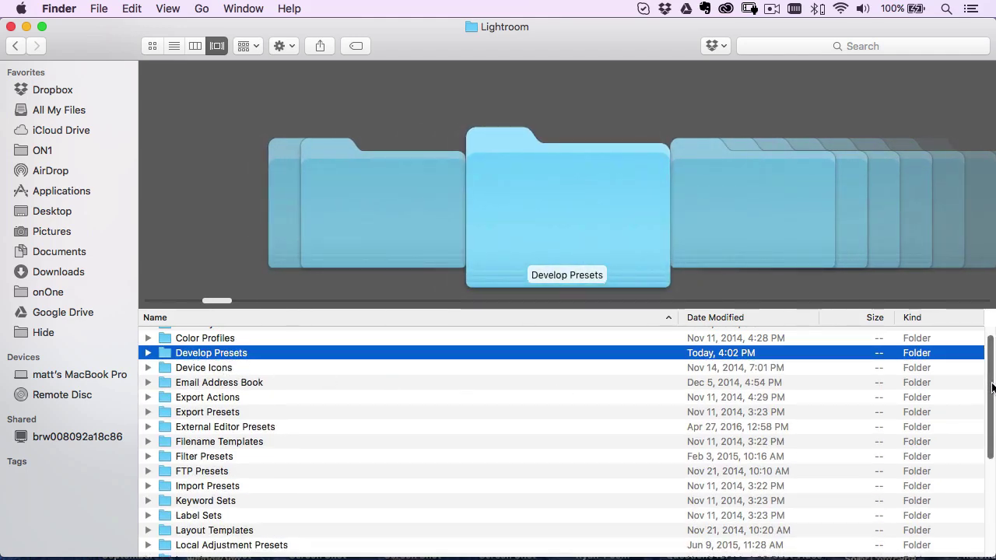
scroll(960, 401, "down", 5)
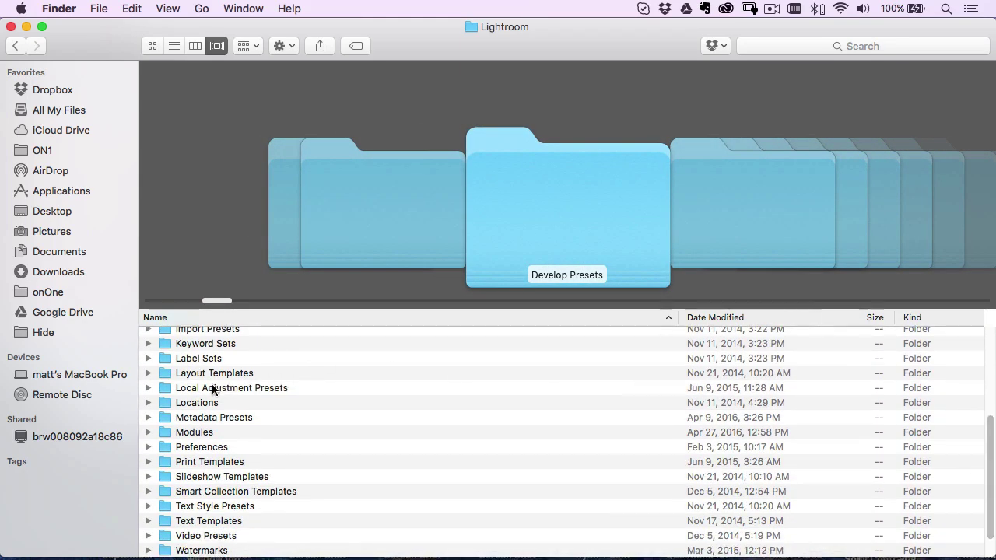
Open Local Adjustment Presets and select the 02 Sunglow (Strong) template.
left_click(211, 390)
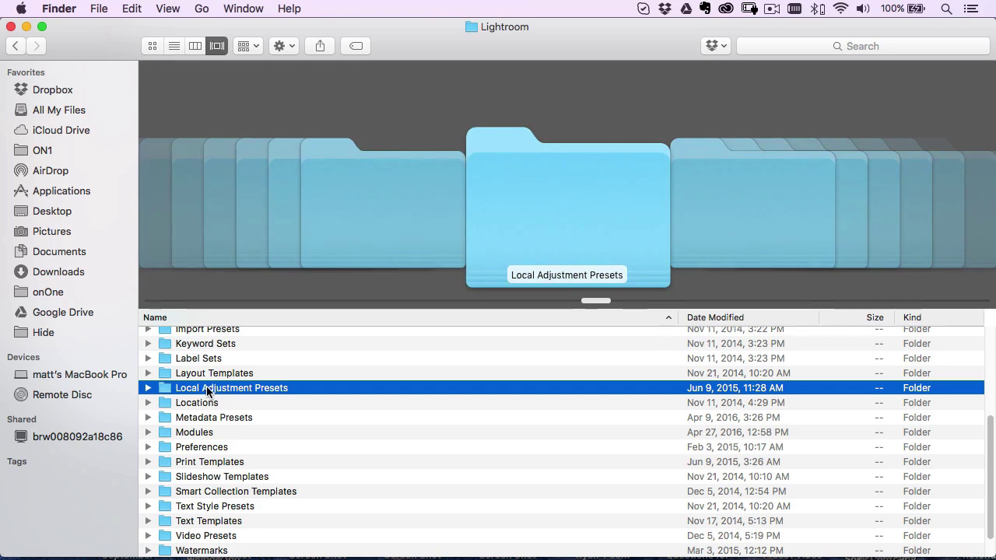
double_click(209, 388)
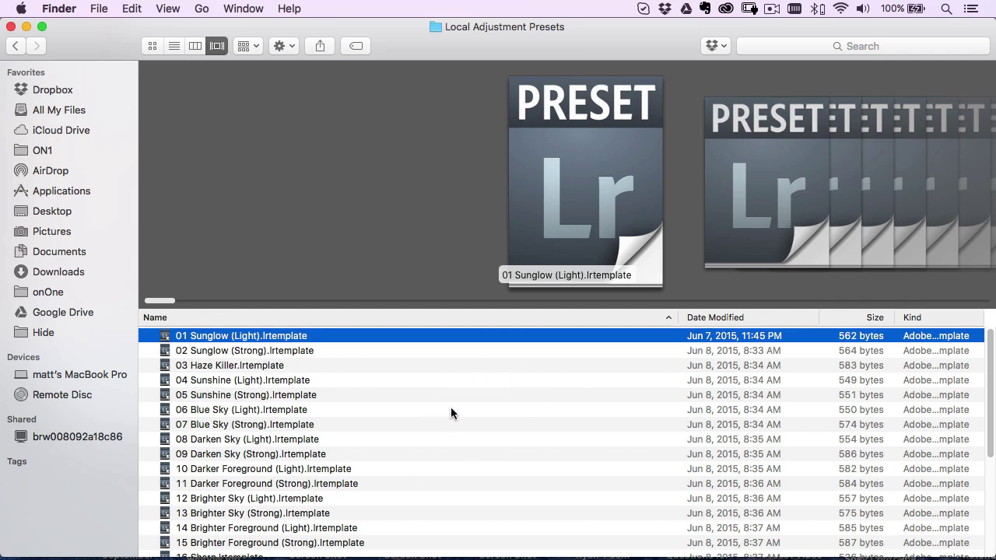
left_click(291, 350)
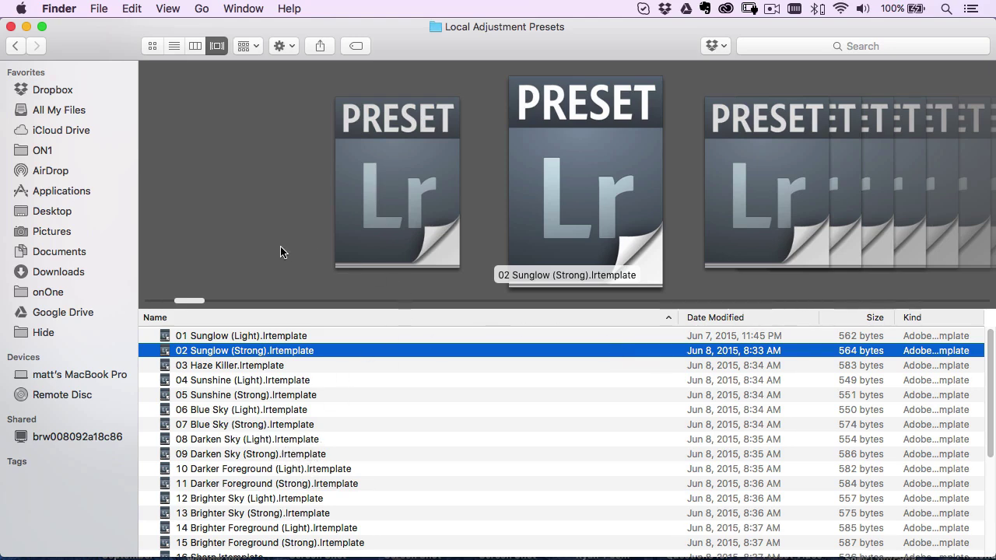
Close Preferences and show the adjustment brush's Effect presets, 01 Sunglow (Light) through 15 Brighter Foreground (Strong).
key("super+Tab")
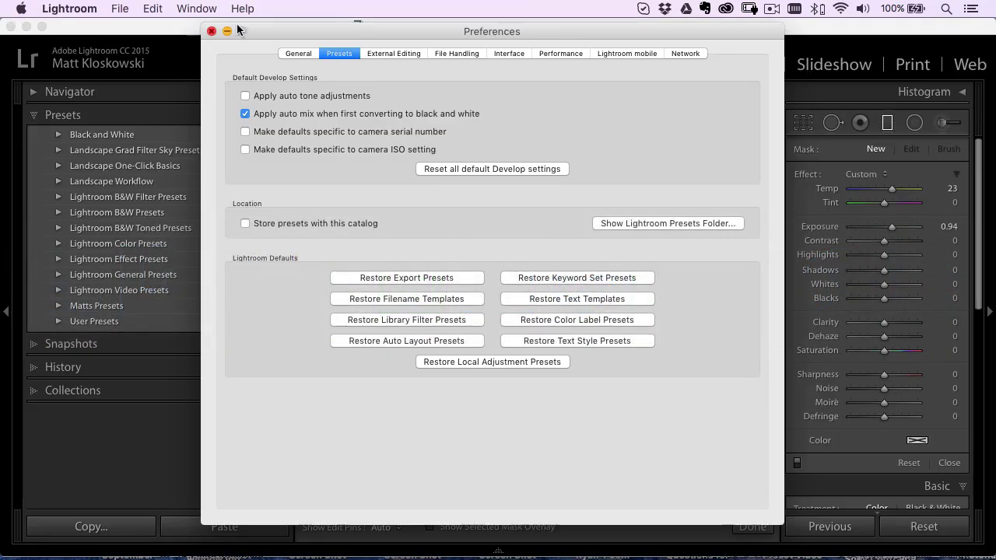
left_click(211, 31)
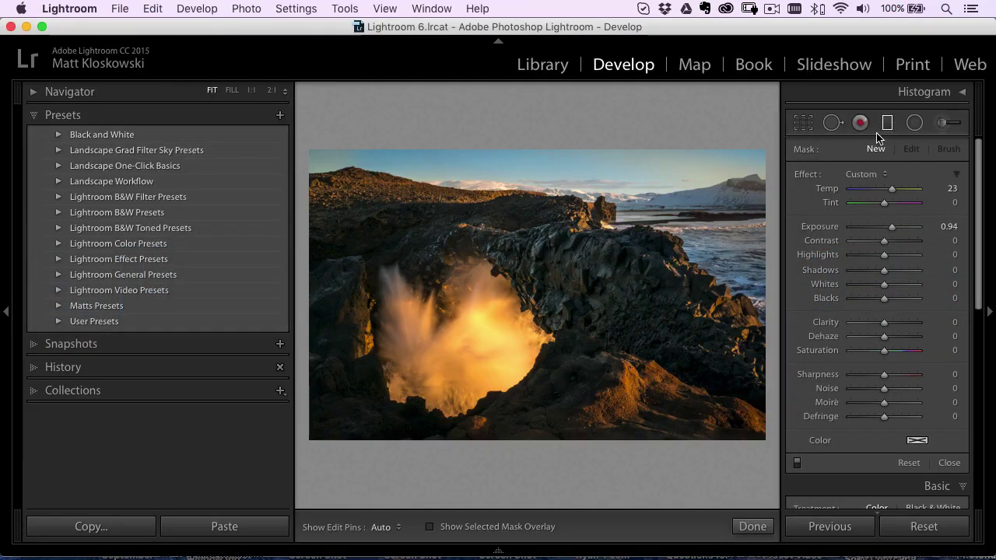
left_click(945, 124)
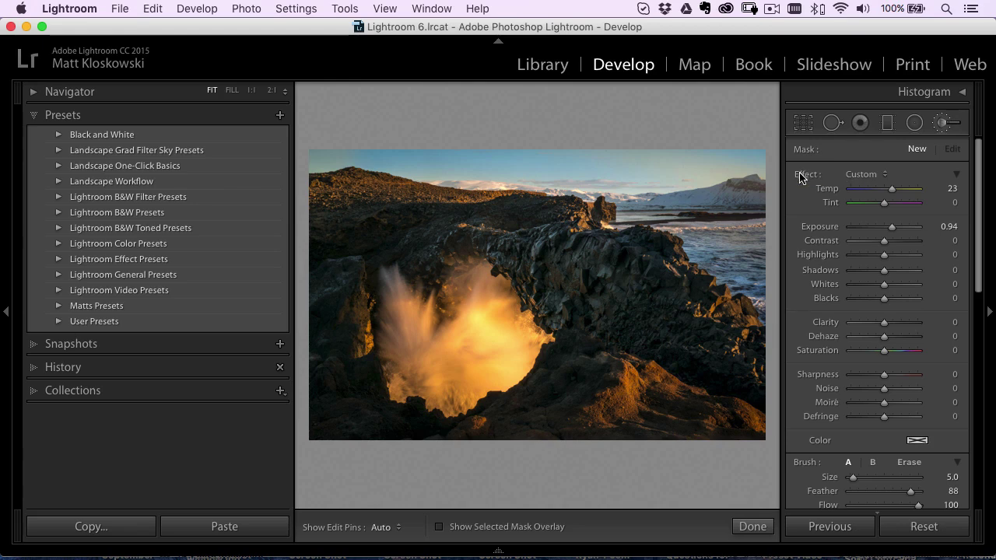
left_click(856, 176)
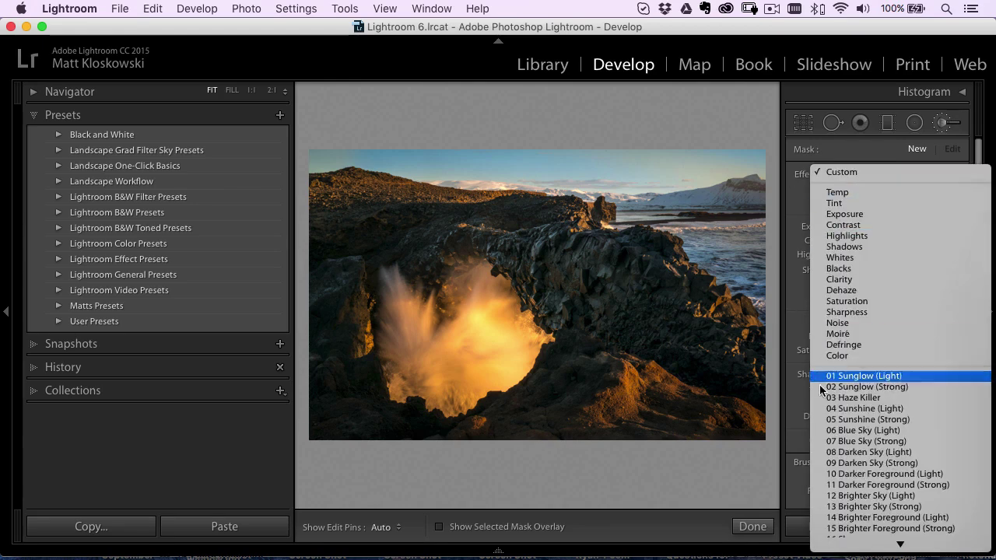